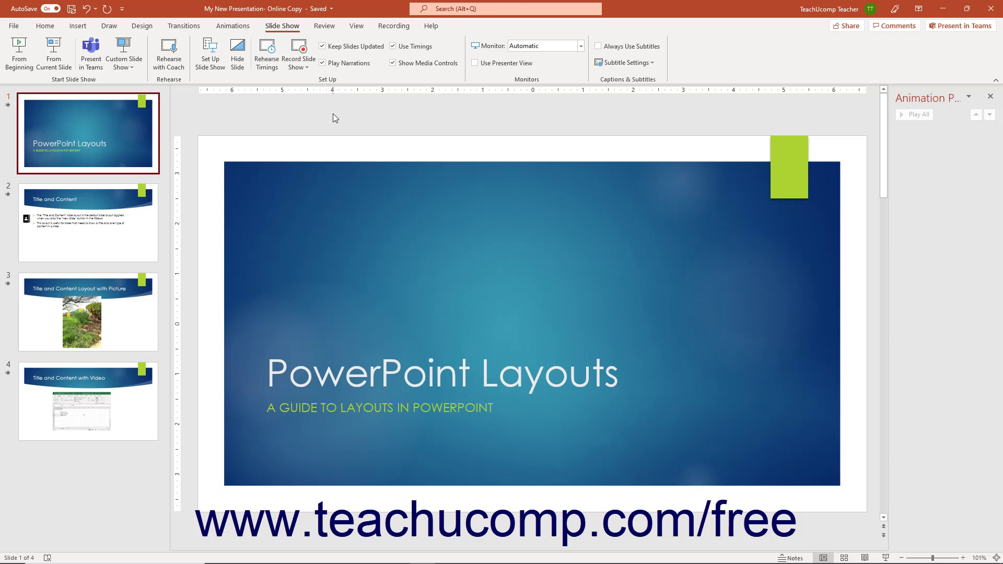
Start recording the slide show from slide 1 of 4 with Record from Beginning.
left_click(296, 70)
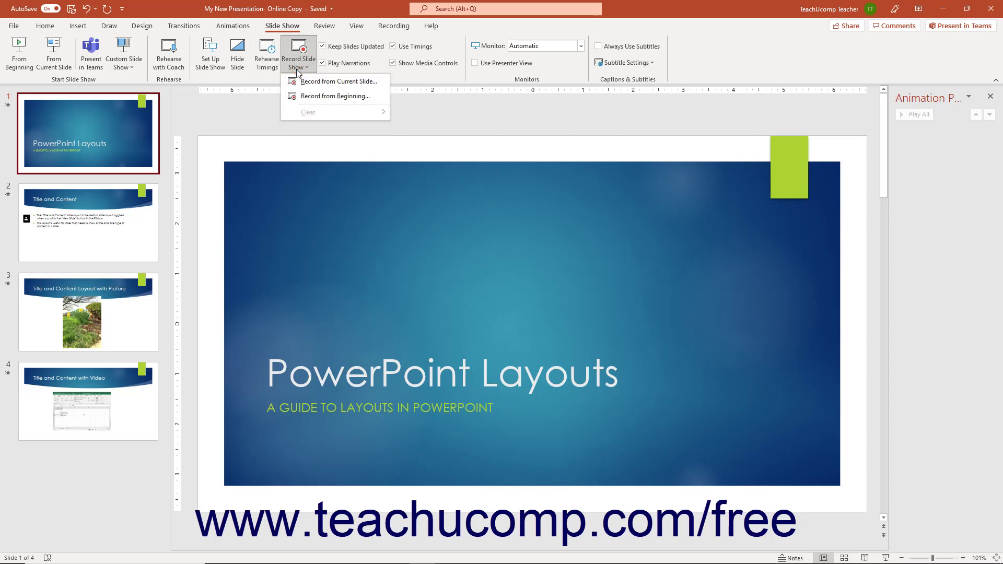
left_click(297, 70)
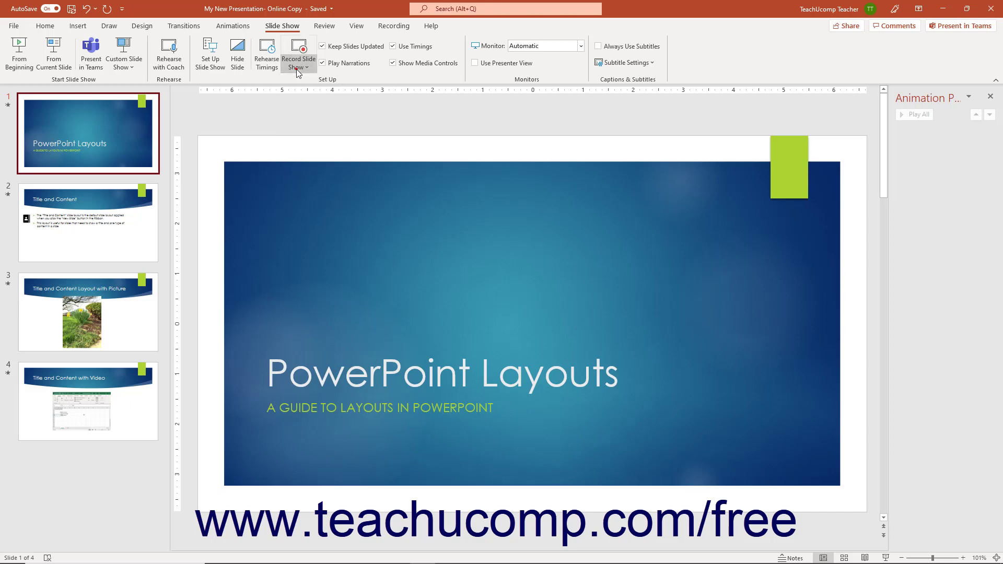
left_click(384, 34)
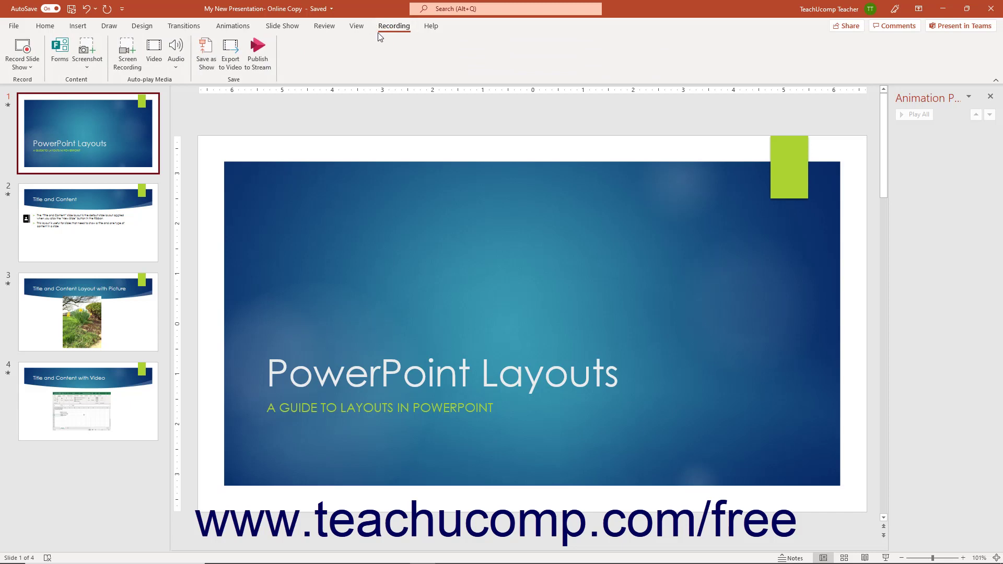
left_click(30, 68)
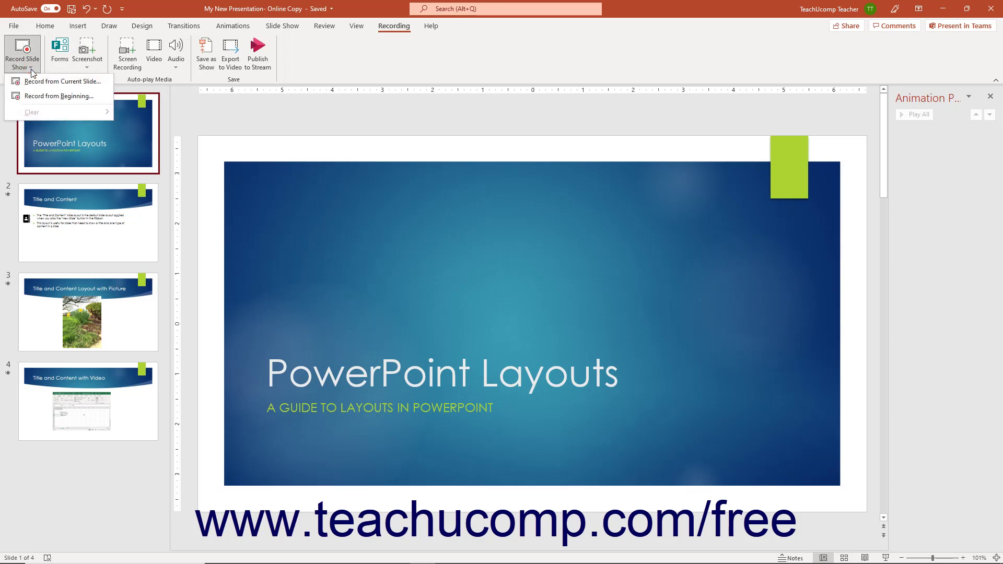
left_click(53, 92)
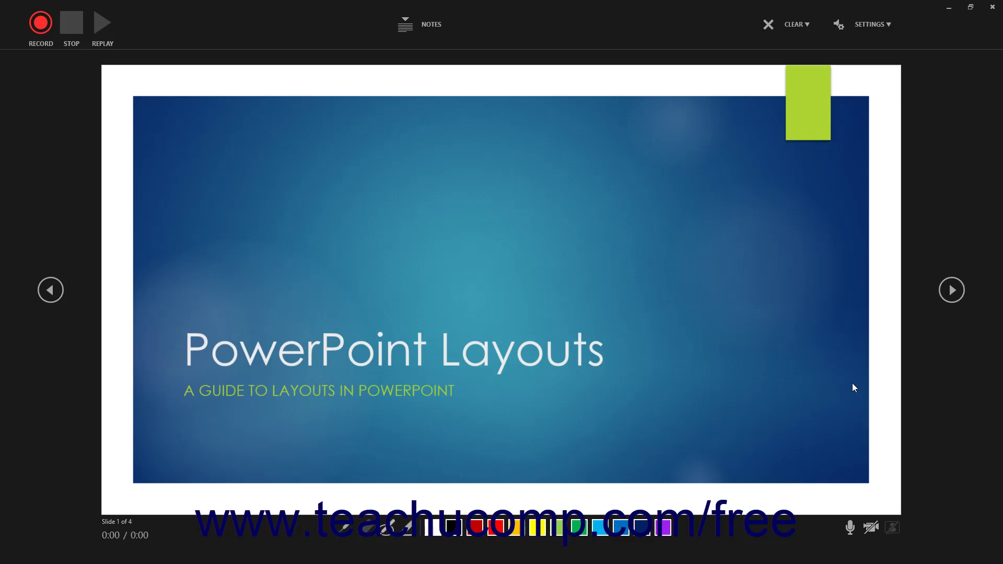
Check microphone and camera settings, toggle notes on and off, then start recording the title slide.
left_click(856, 32)
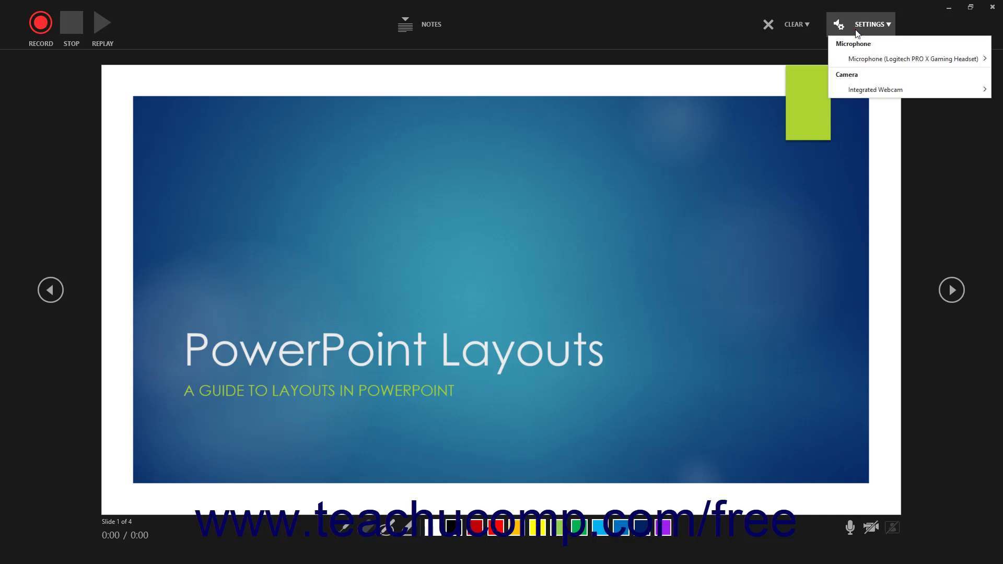
mouse_move(852, 64)
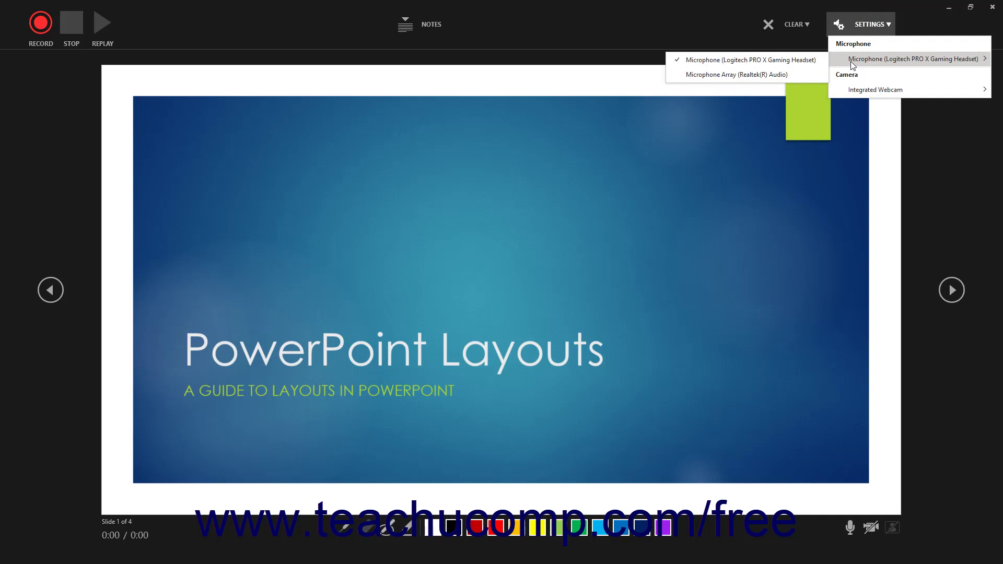
left_click(857, 30)
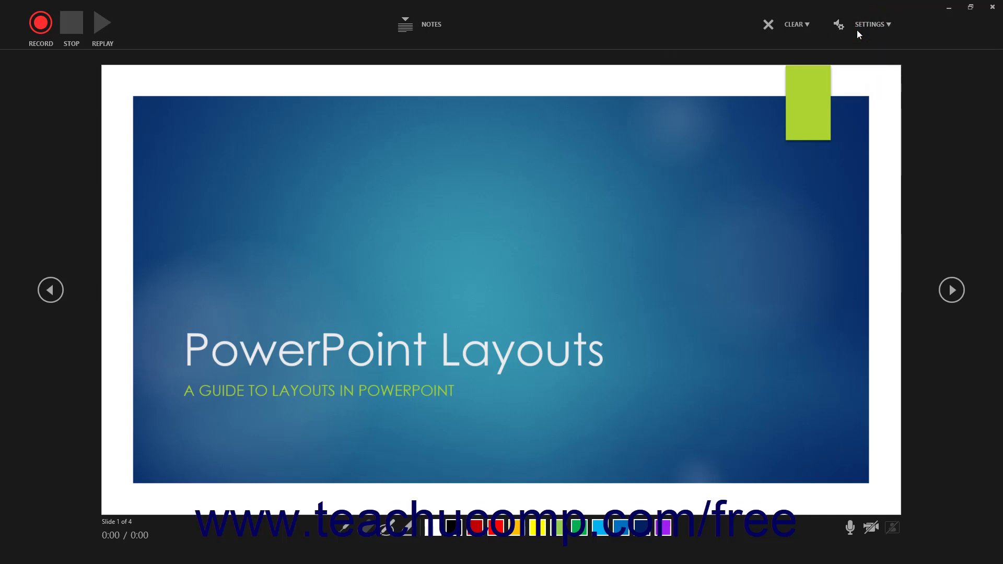
left_click(427, 30)
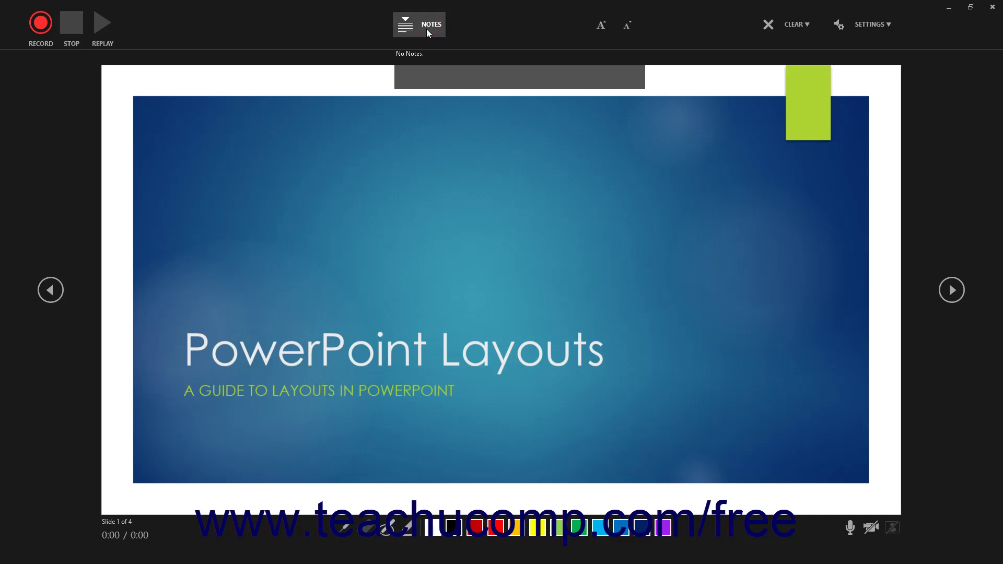
left_click(427, 30)
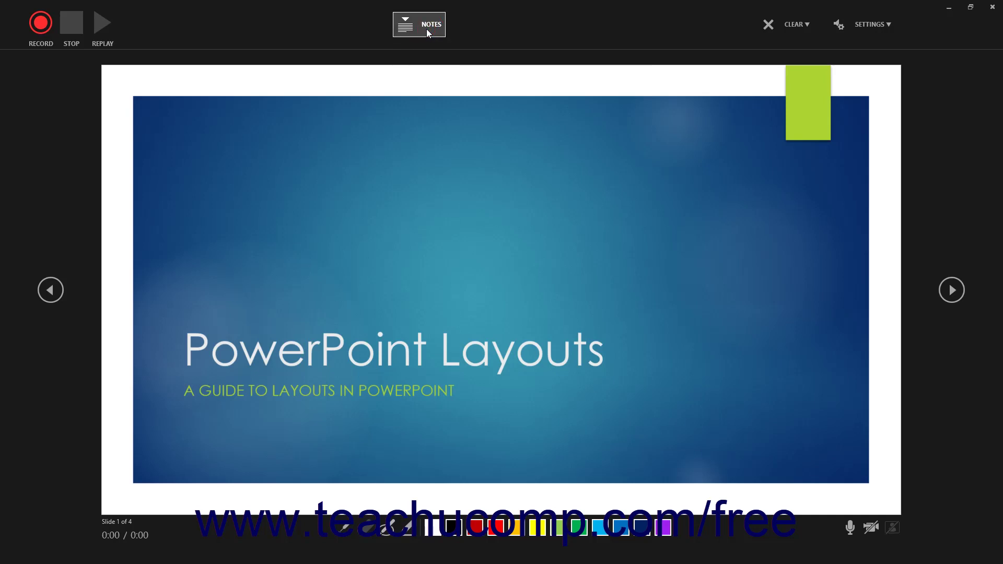
left_click(38, 28)
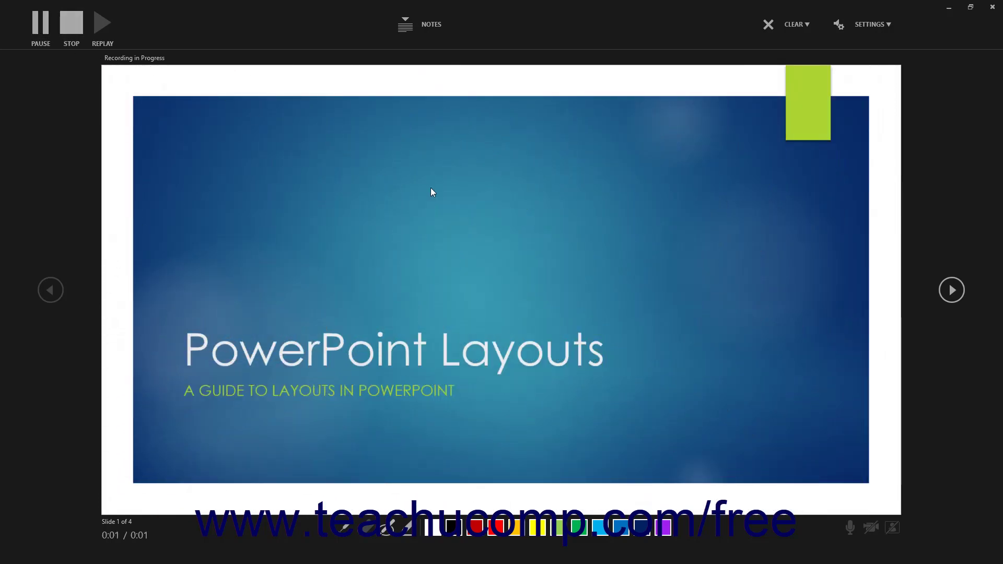
On the Title and Content slide, draw two dark-blue ink strokes under the title.
left_click(431, 191)
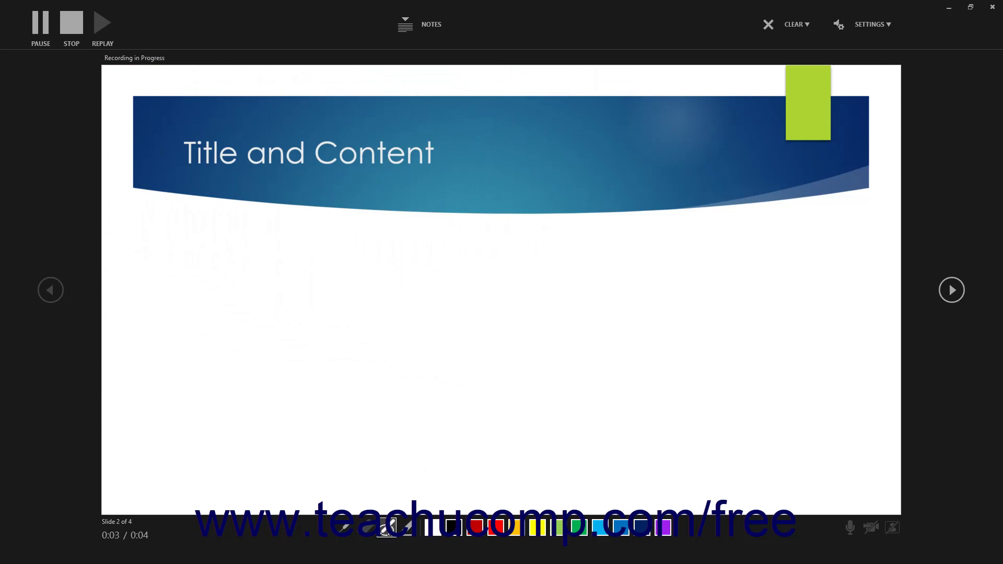
left_click(645, 536)
left_click_drag(366, 179, 573, 198)
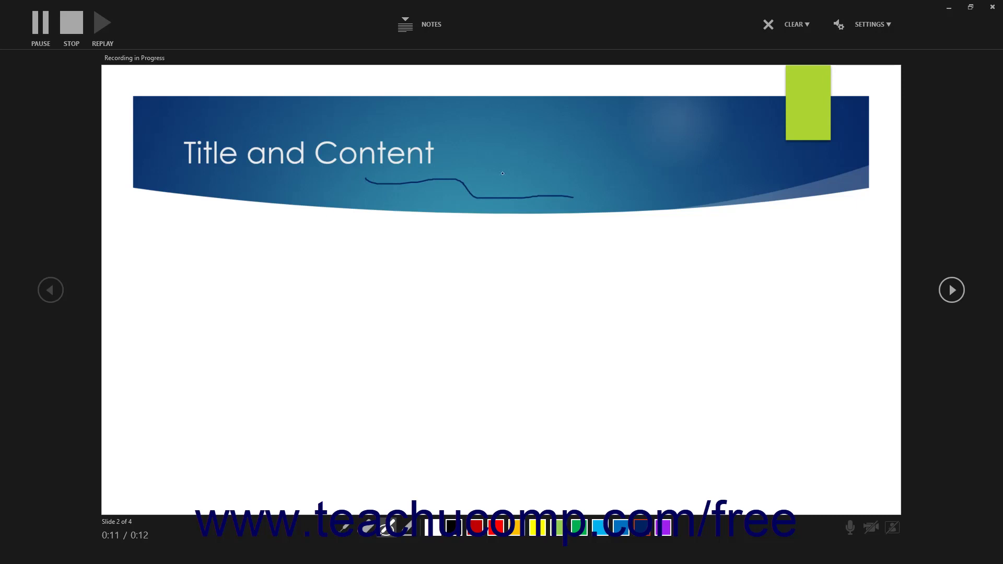
mouse_move(488, 152)
left_mouse_down()
mouse_move(623, 157)
mouse_move(684, 171)
left_mouse_up()
Reveal the icon and bullets, pause and resume recording, and advance to slide 4.
left_click(429, 435)
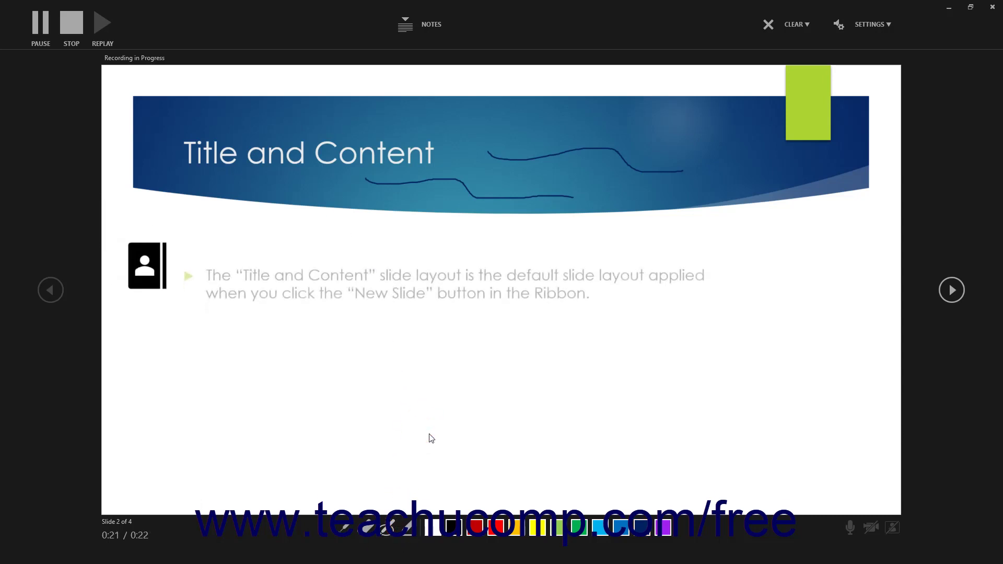
left_click(429, 434)
left_click(429, 435)
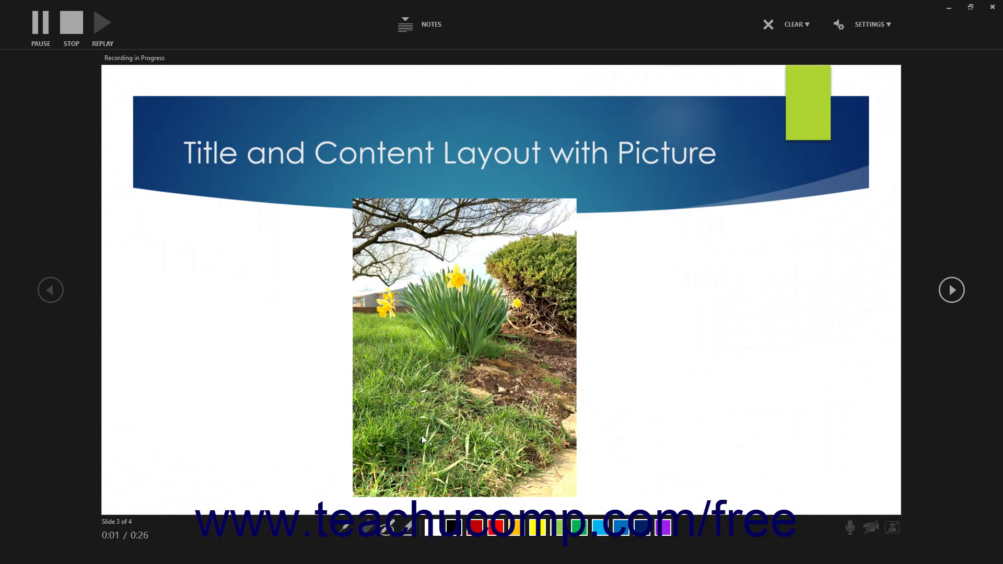
left_click(33, 34)
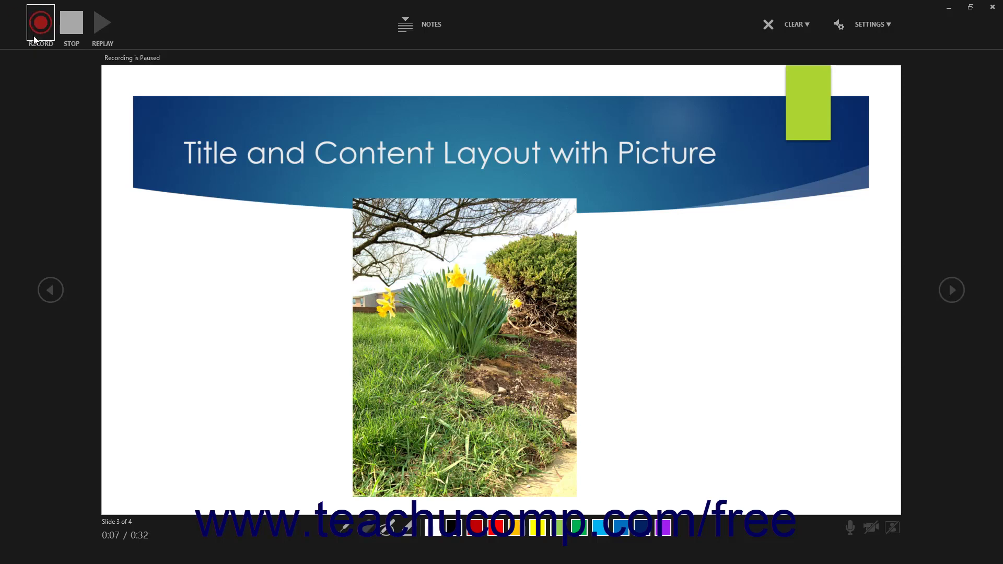
left_click(40, 32)
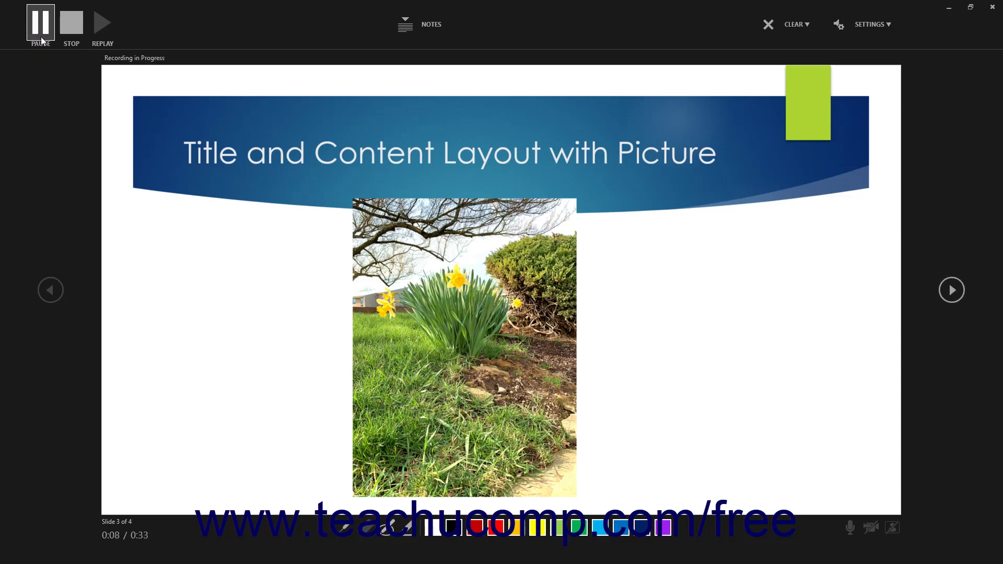
left_click(240, 298)
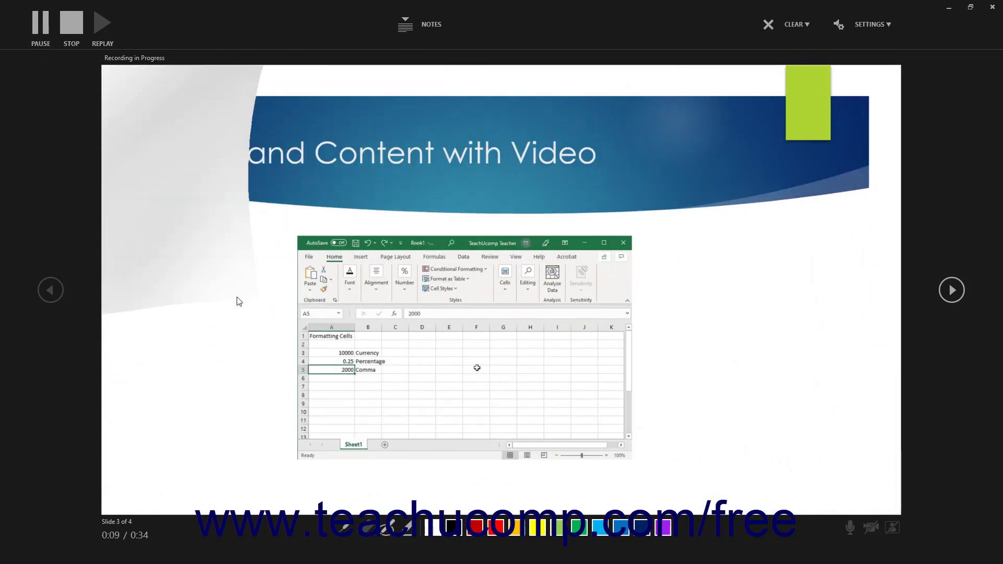
left_click(222, 293)
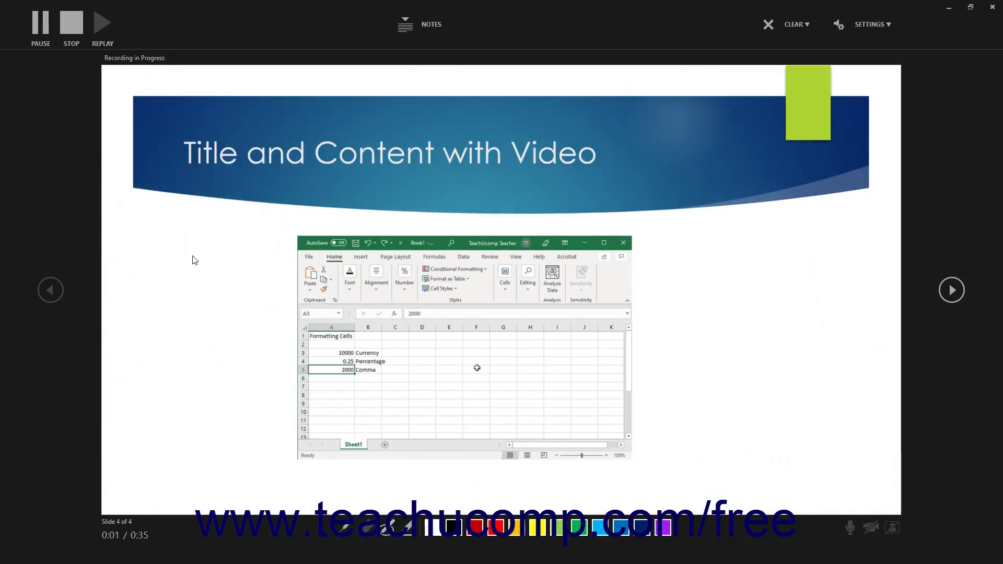
Stop recording at 0:40, clear slide 4's recording, and return to the picture slide.
left_click(72, 36)
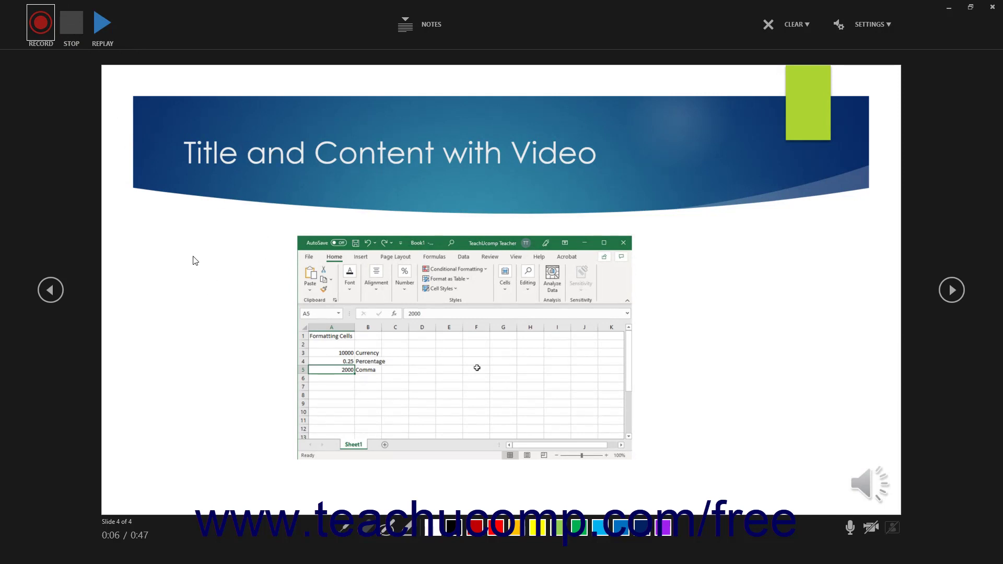
left_click(806, 26)
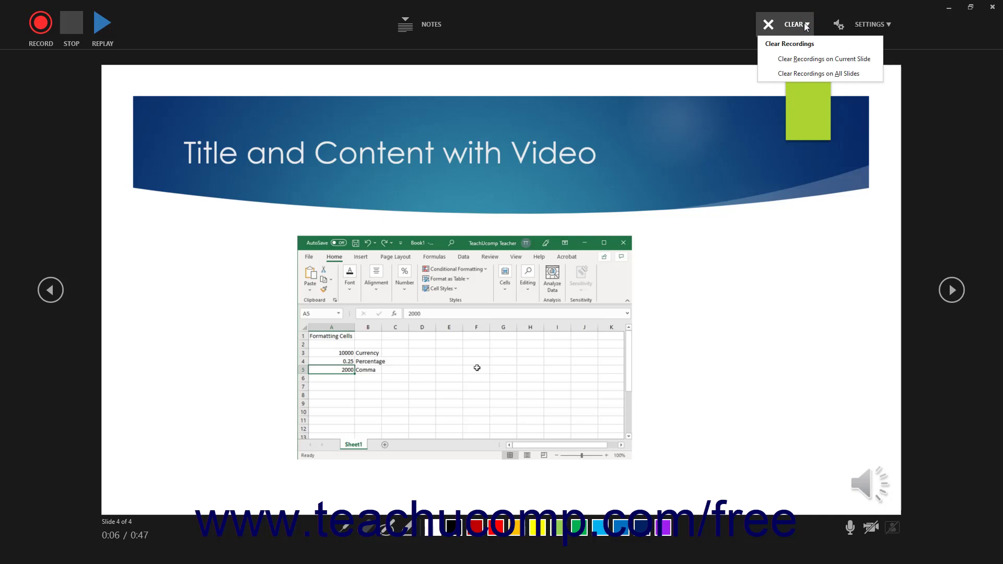
left_click(810, 59)
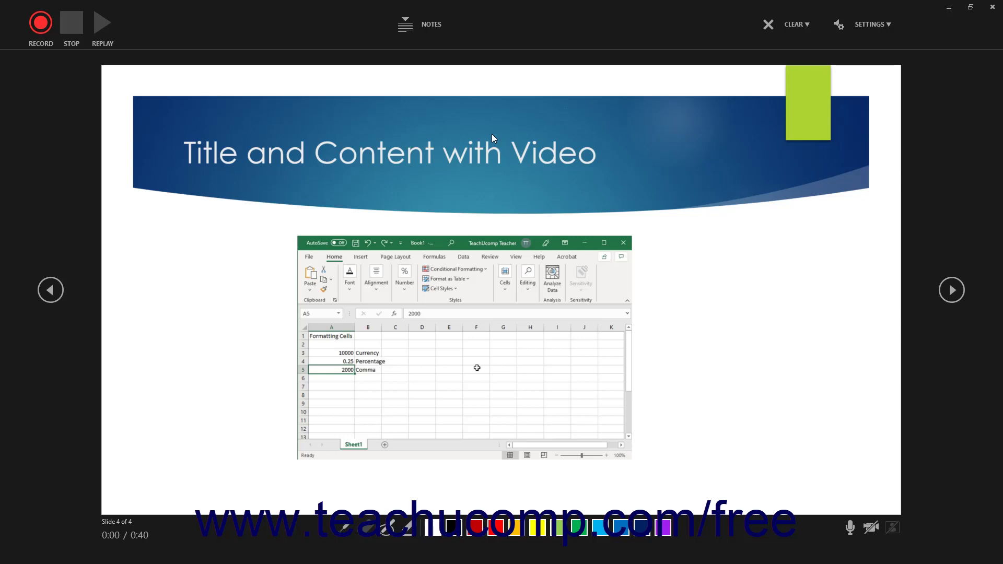
left_click(792, 25)
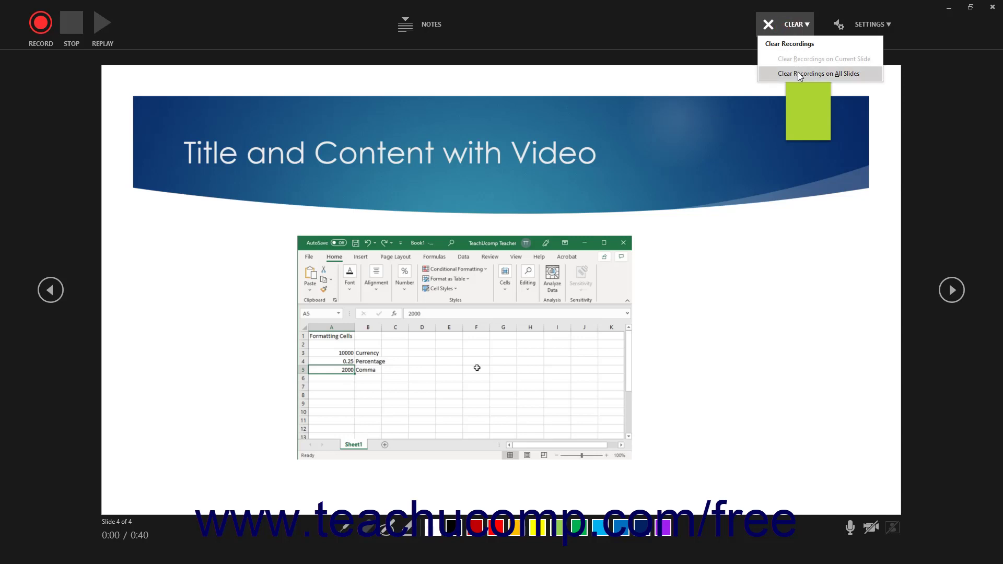
left_click(743, 36)
left_click(50, 289)
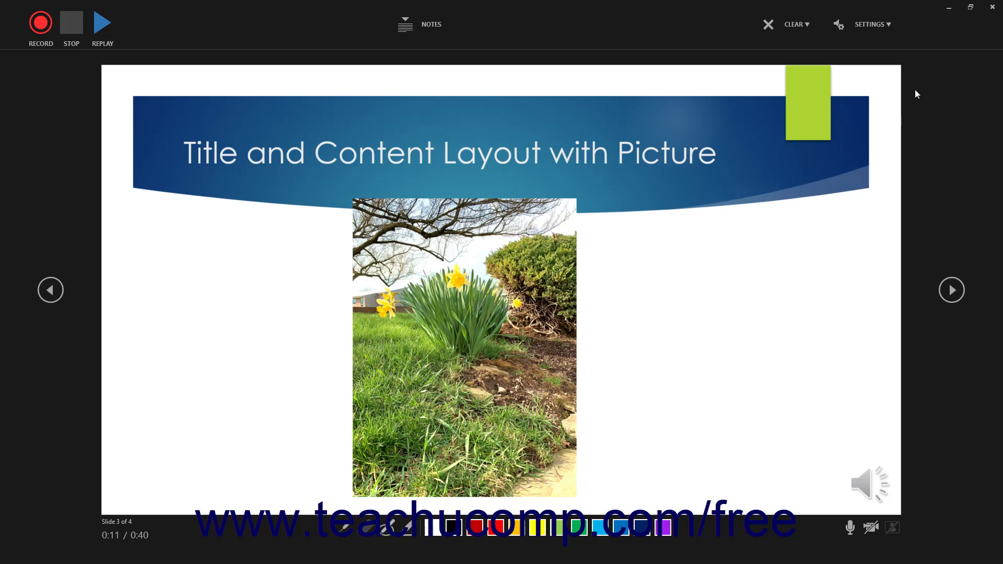
Close the recording window and switch to the Slide Show tab in normal view.
left_click(993, 7)
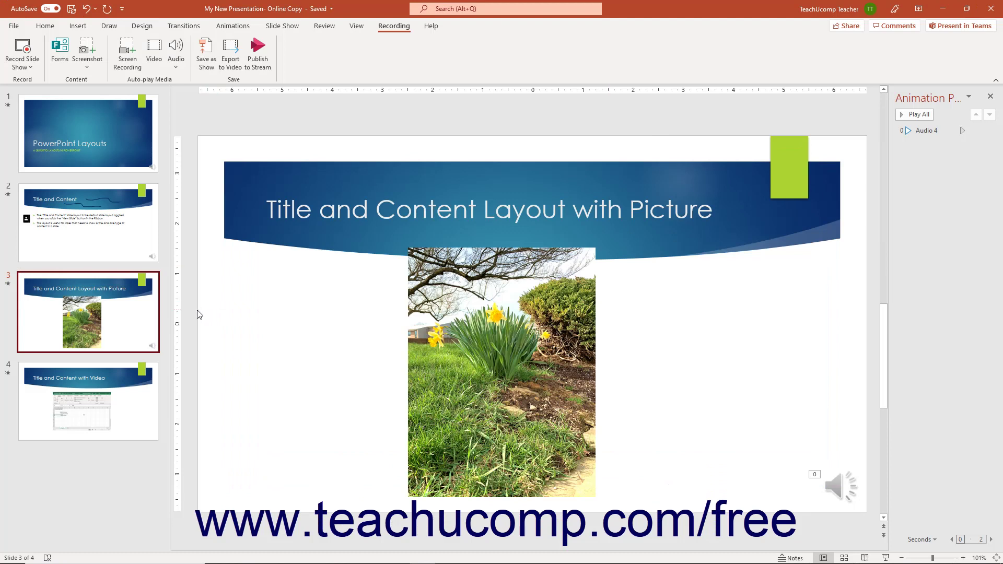
left_click(293, 27)
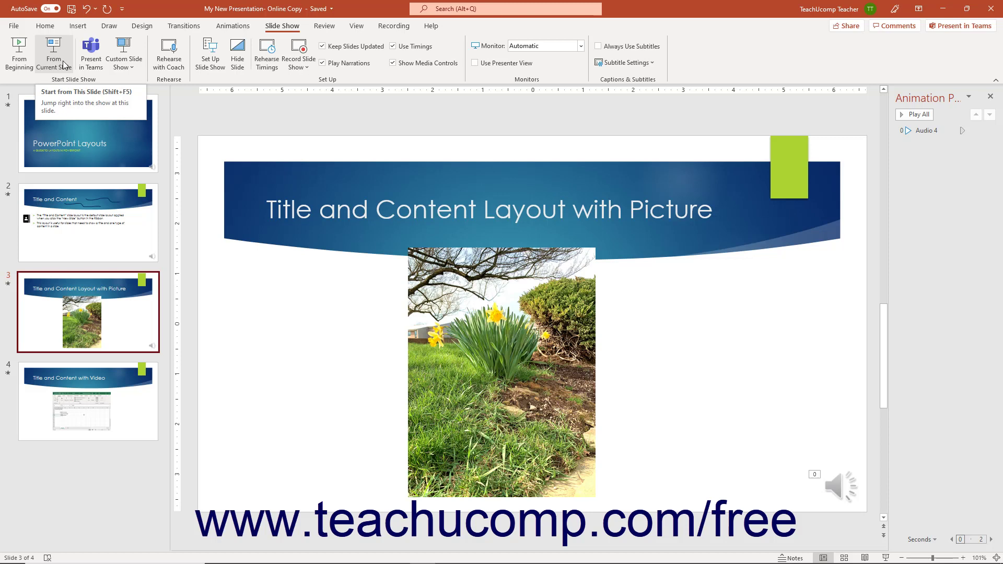
On slide 2, review the Clear options, then uncheck Use Timings and Play Narrations.
left_click(77, 230)
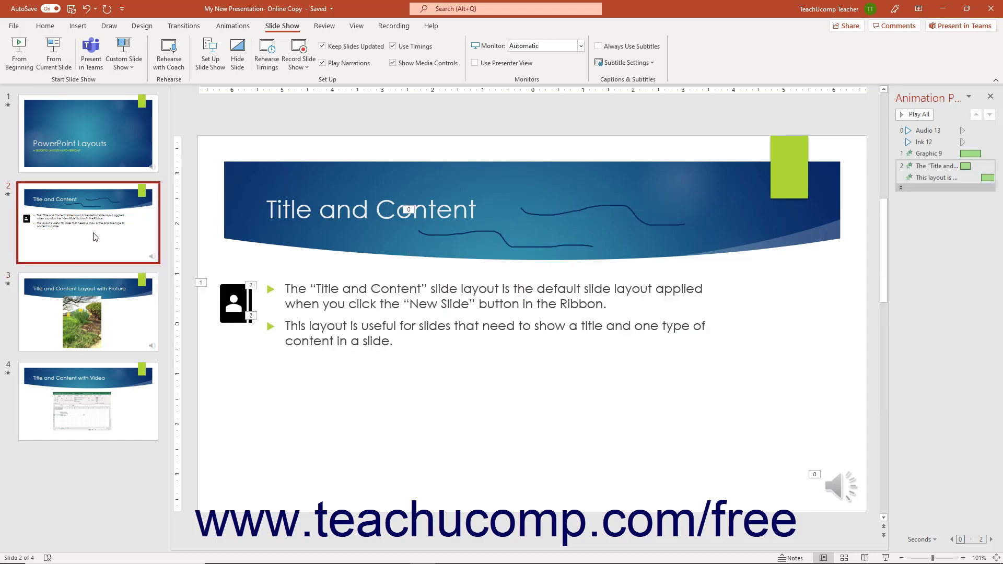
left_click(308, 70)
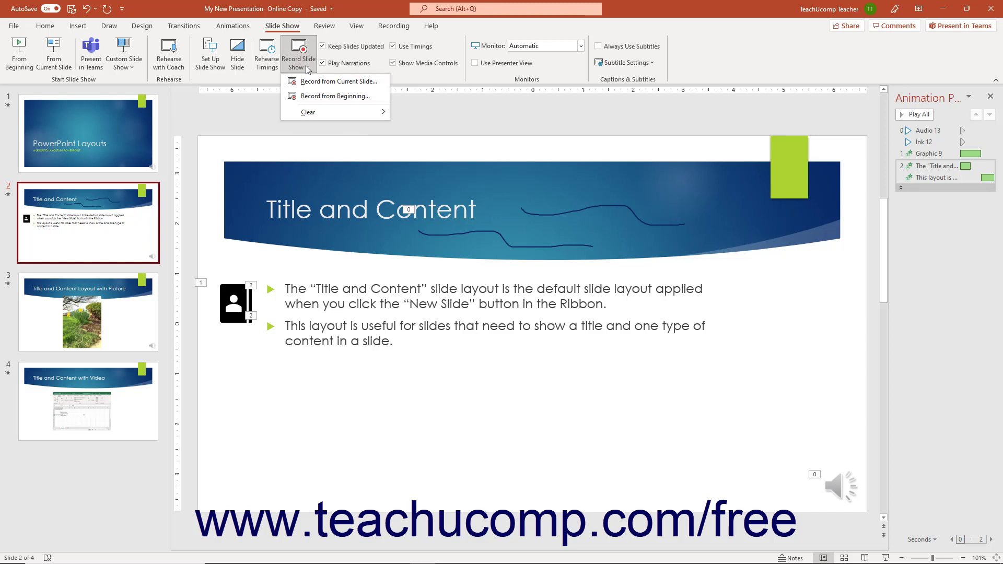
mouse_move(335, 113)
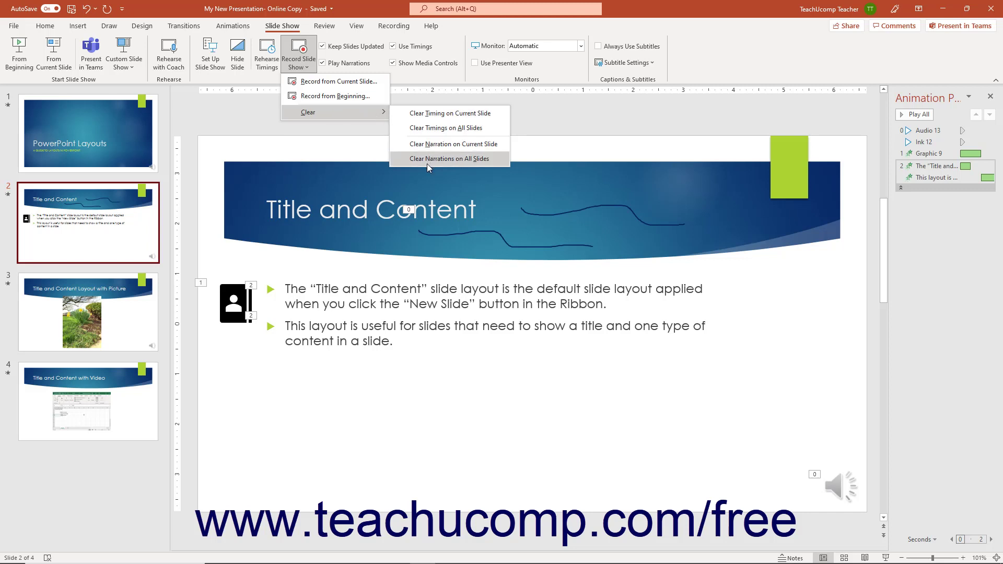
left_click(308, 159)
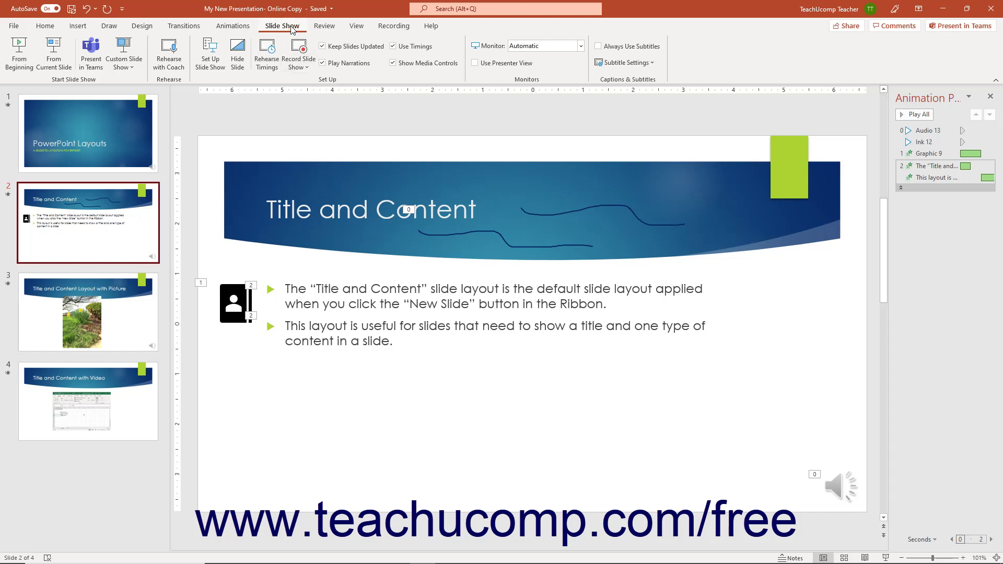
left_click(400, 53)
left_click(358, 65)
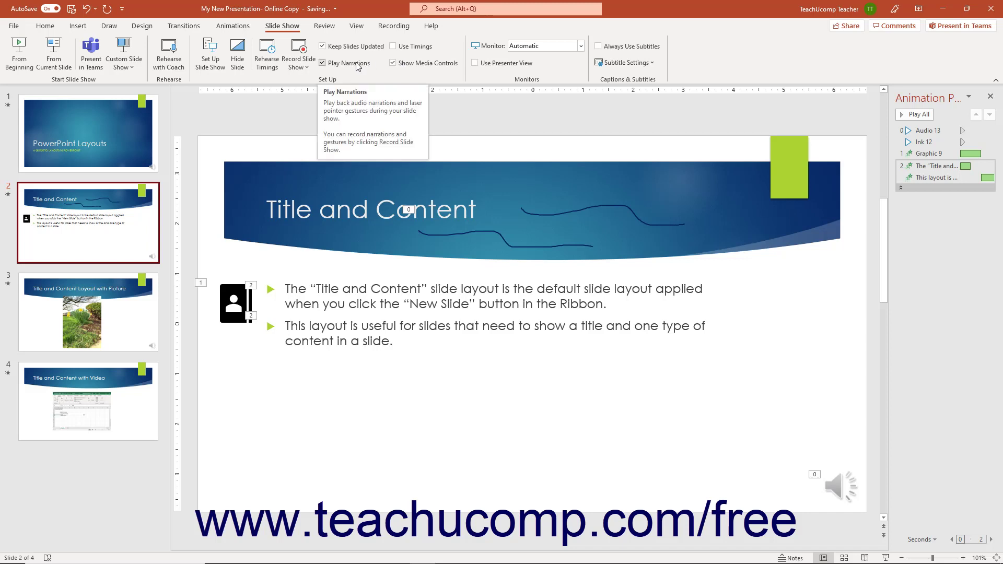